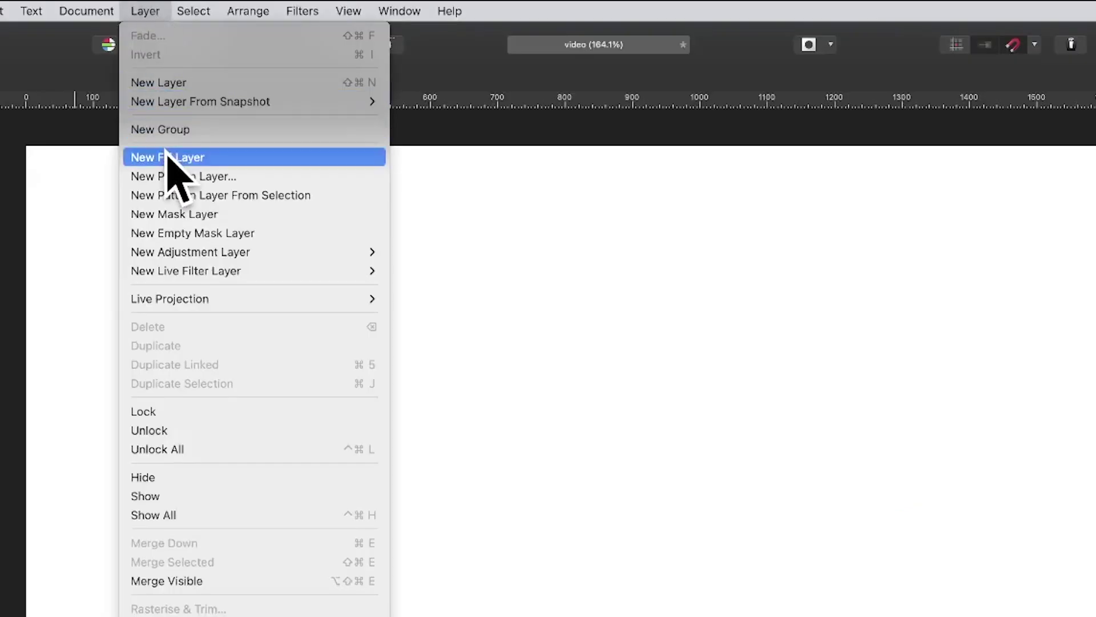
Add a fill layer with a linear gradient from white at top-left to black at bottom-right, then check its stops.
left_click(168, 157)
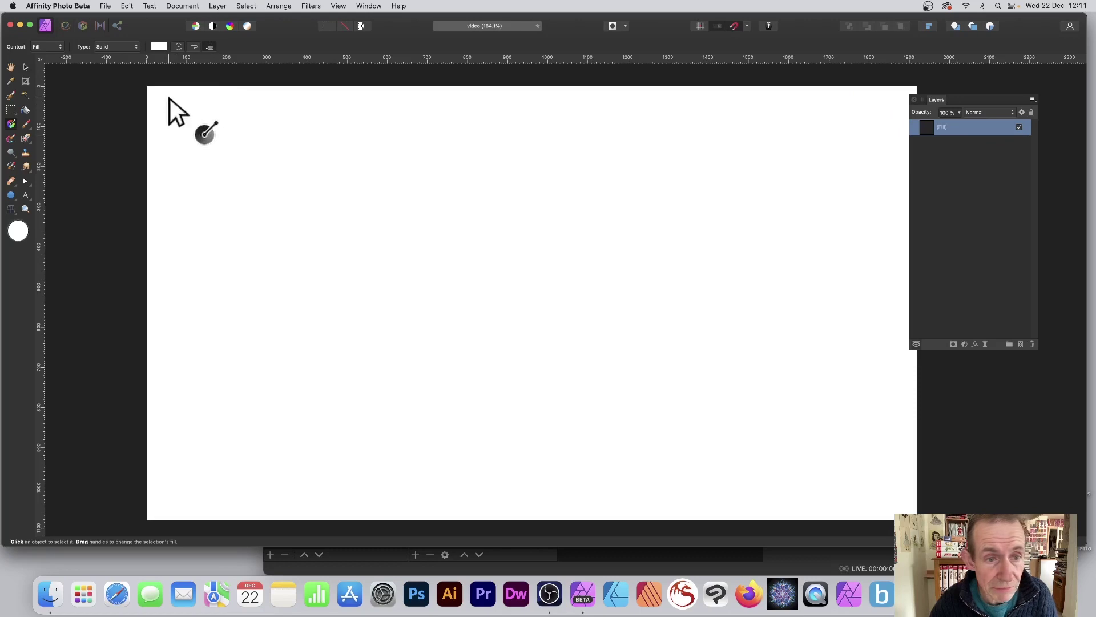
left_click_drag(169, 98, 909, 512)
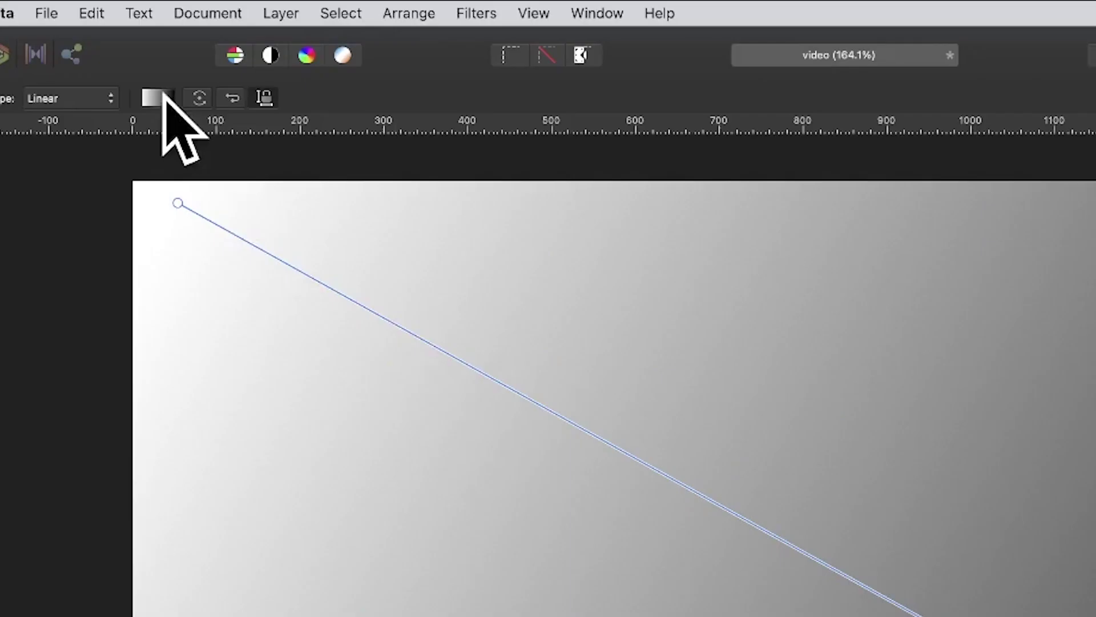
left_click(162, 46)
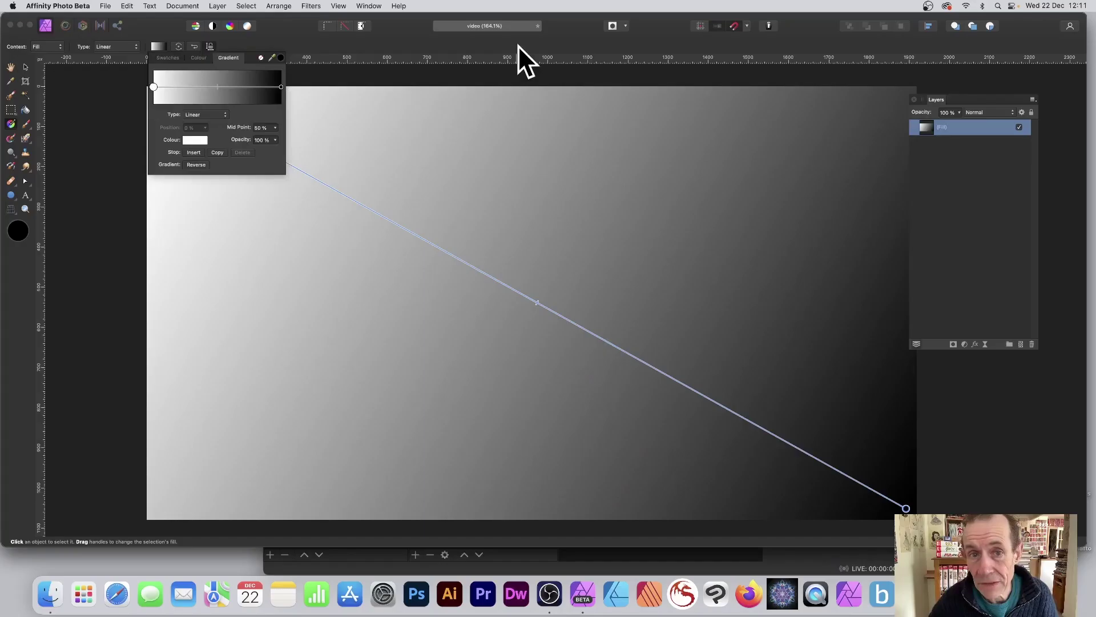
left_click(885, 82)
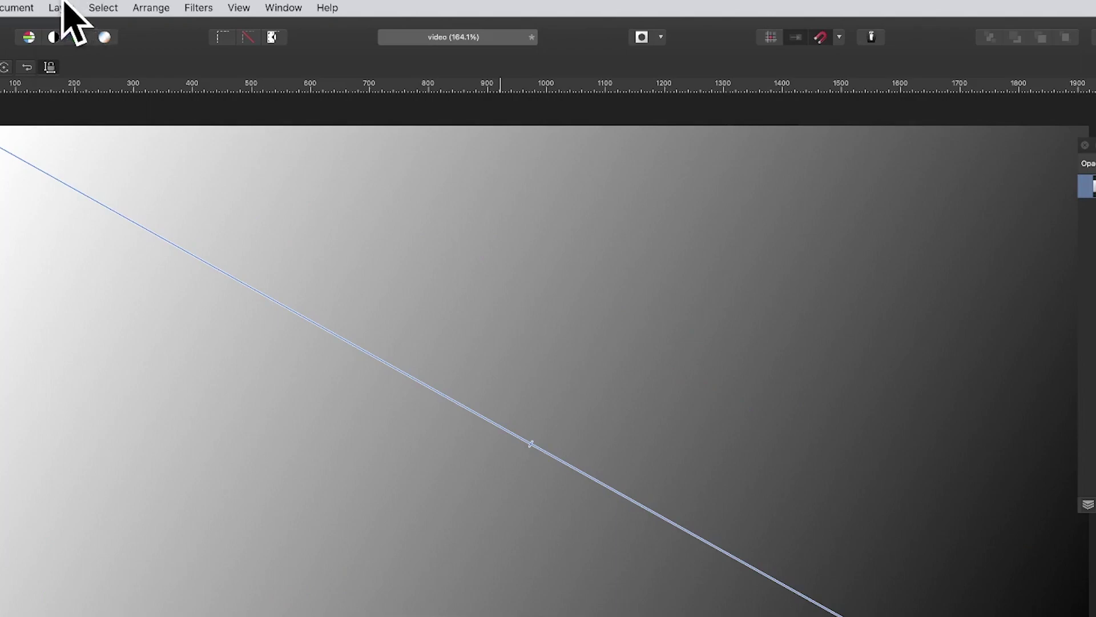
Rasterise the gradient fill, create a pattern layer from it, and delete the leftover Pixel layer.
left_click(219, 5)
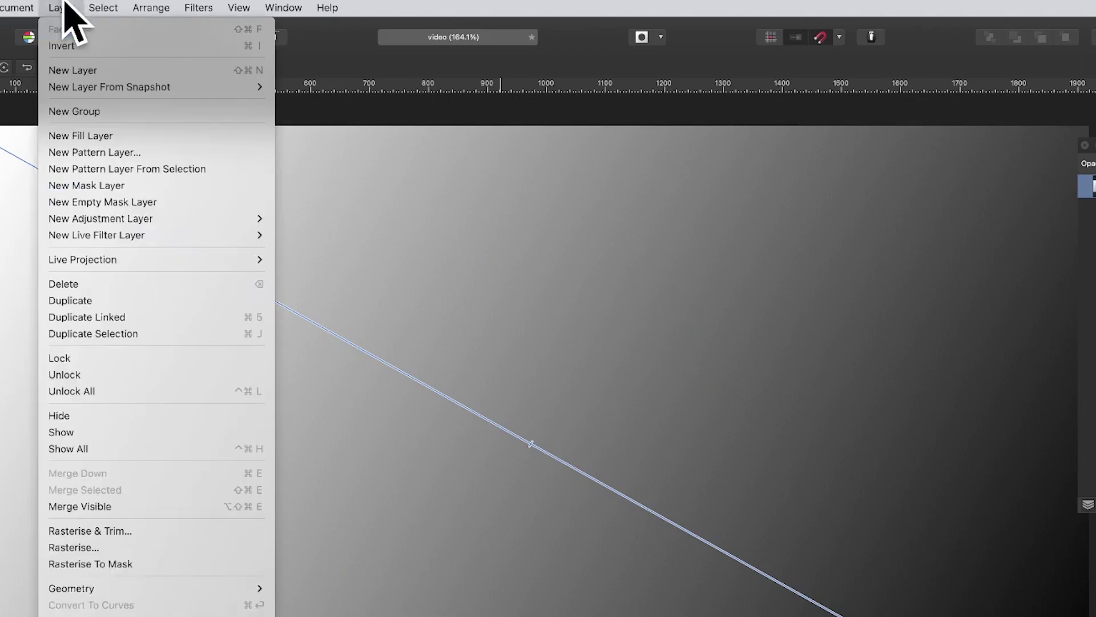
left_click(104, 548)
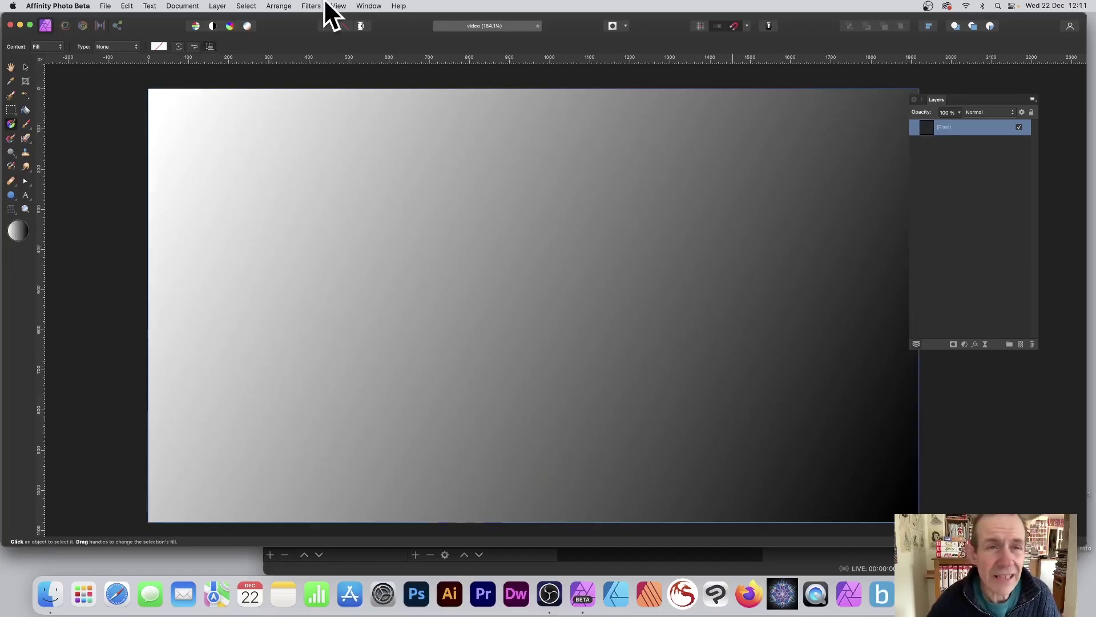
left_click(221, 4)
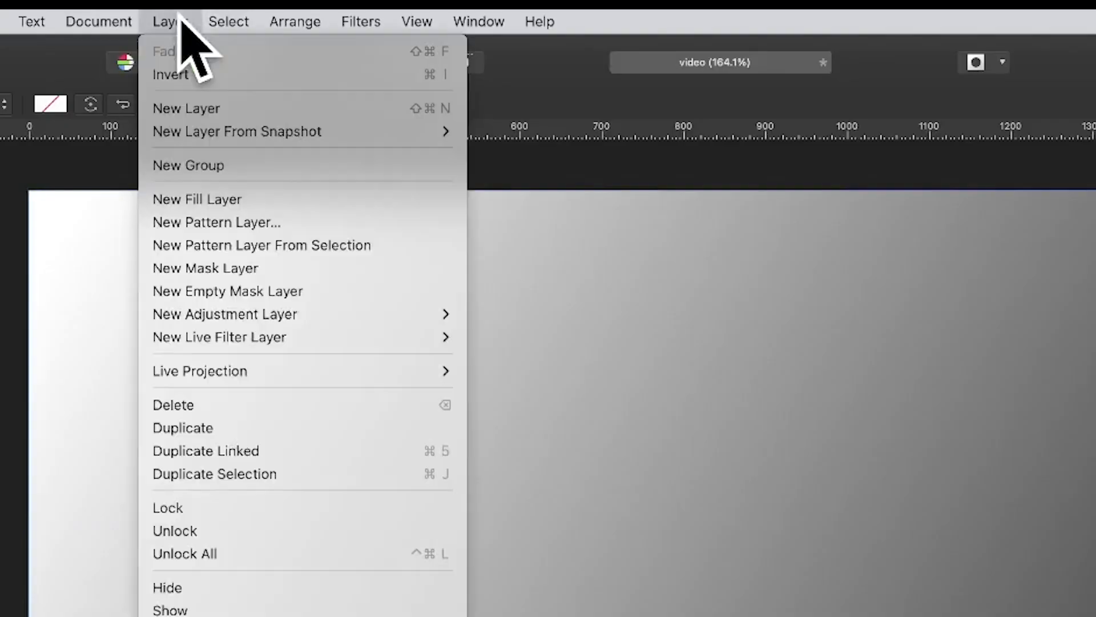
left_click(246, 246)
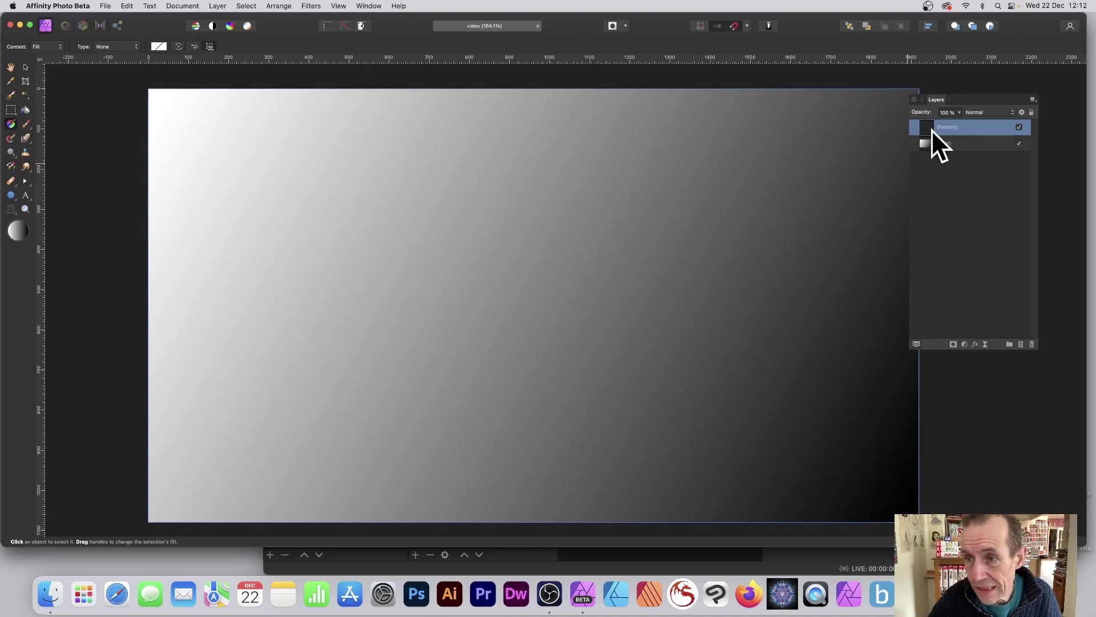
left_click(953, 147)
key("Delete")
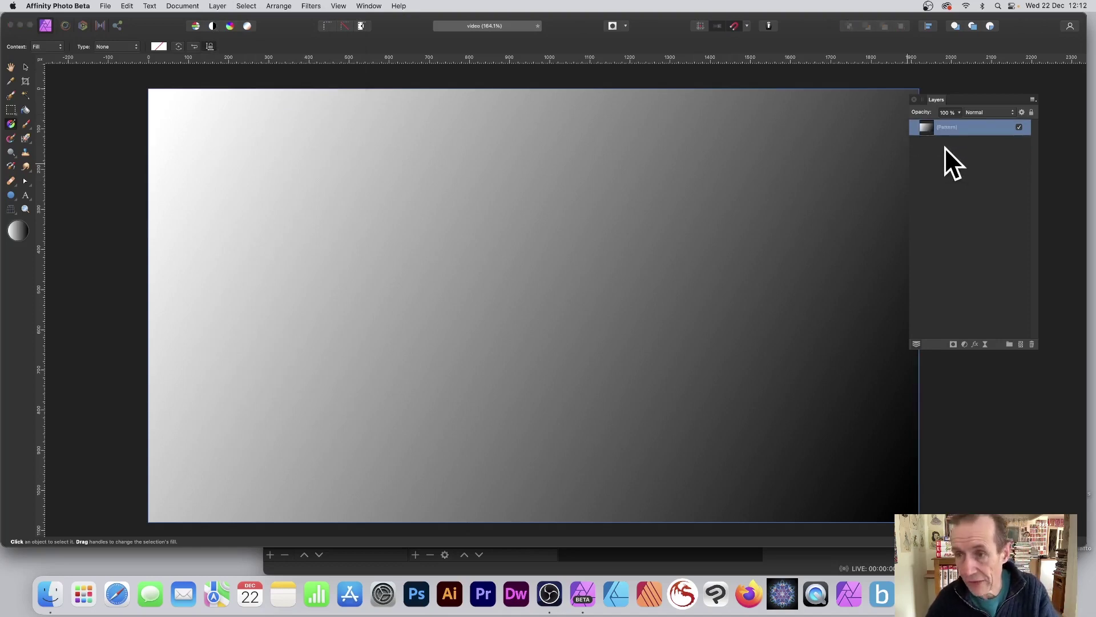
Shrink and reposition the pattern tile so the mirrored gradient repeats as light and dark bands.
left_click(25, 67)
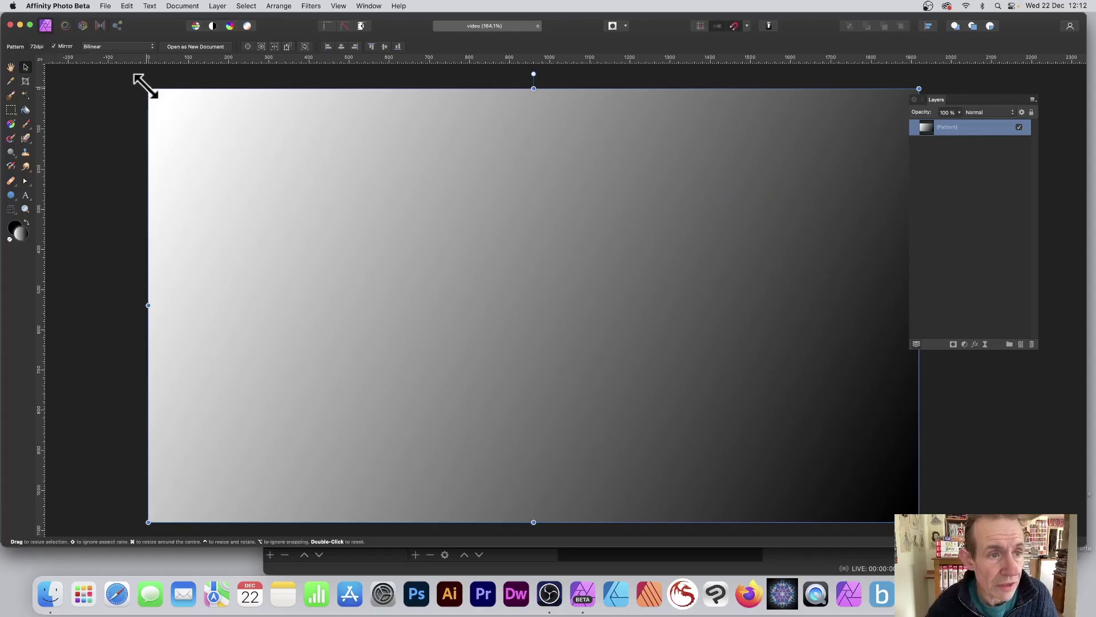
left_click_drag(145, 86, 571, 297)
left_click_drag(609, 383, 515, 272)
left_click_drag(641, 218, 634, 128)
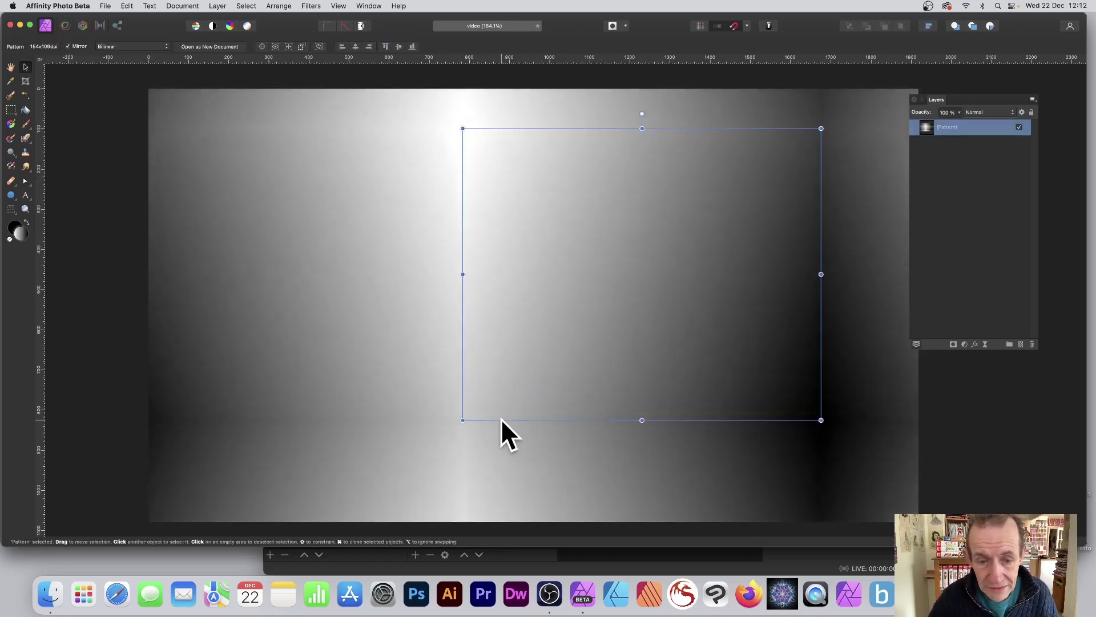
left_click_drag(462, 419, 614, 298)
left_click_drag(656, 260, 489, 333)
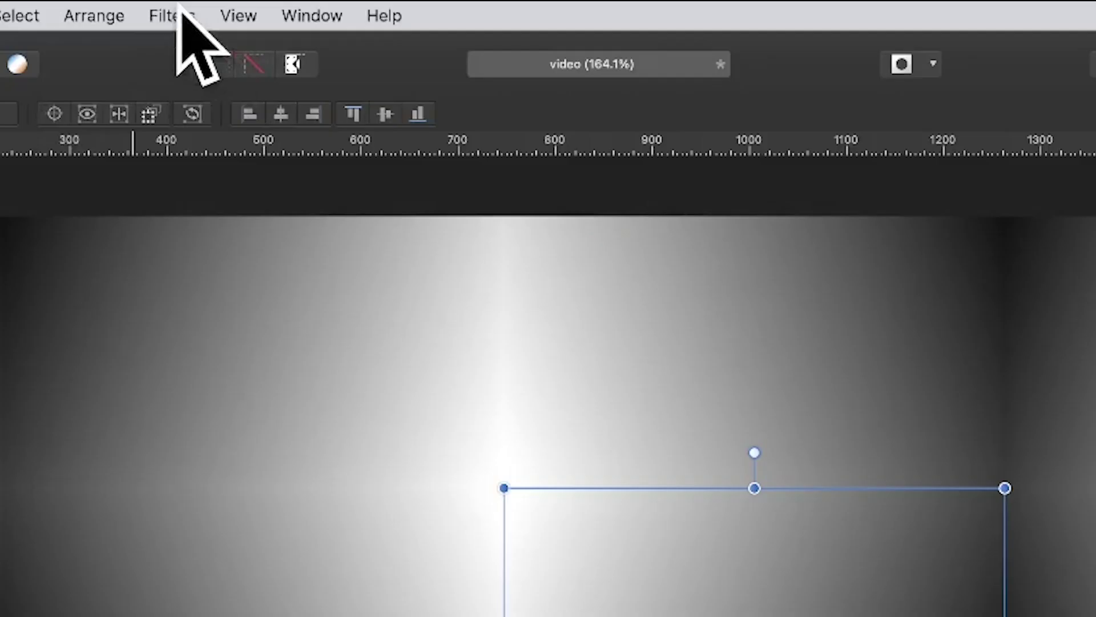
Apply a Twirl distortion with a 720° angle and about 434.8 px radius to the pattern.
left_click(313, 2)
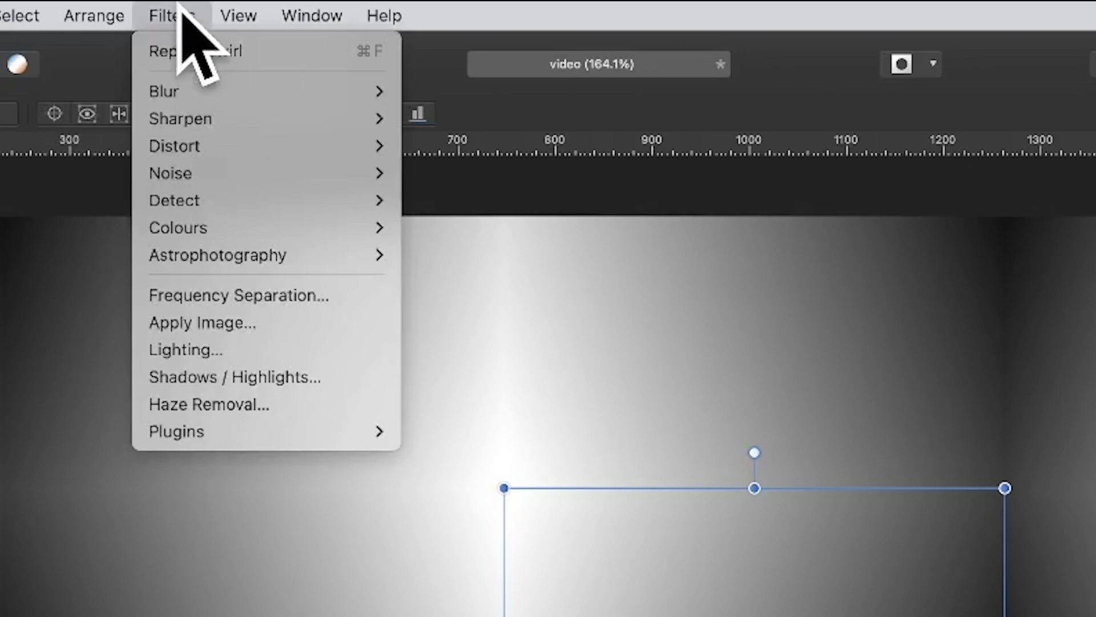
mouse_move(272, 157)
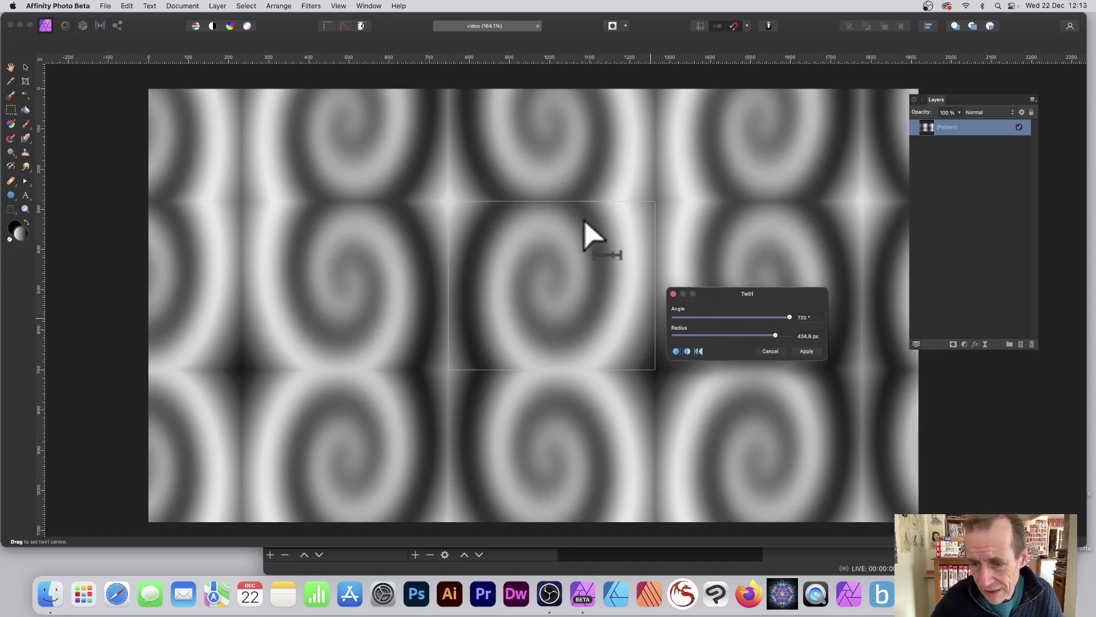
left_click(807, 352)
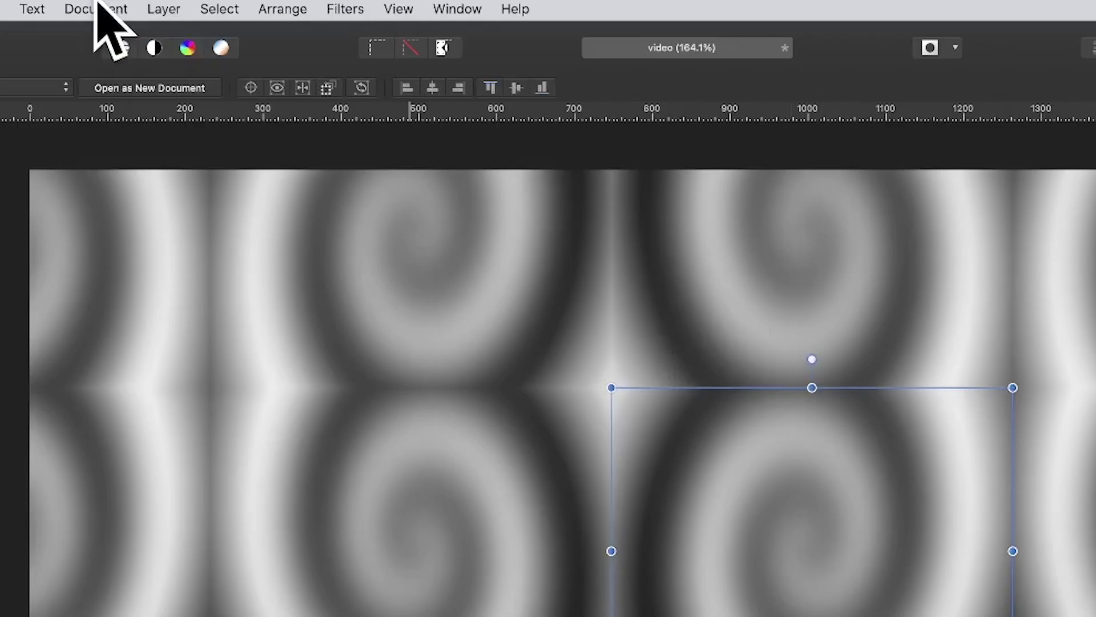
Duplicate the twirled pattern, offset the copy, and set its blend mode to Difference.
left_click(181, 7)
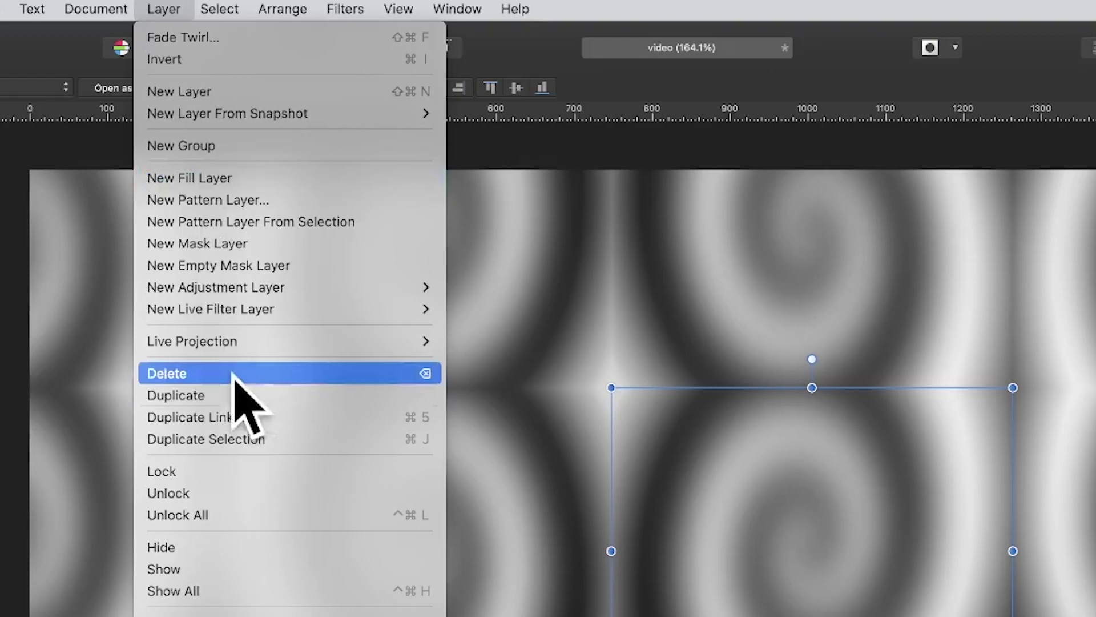
left_click(223, 395)
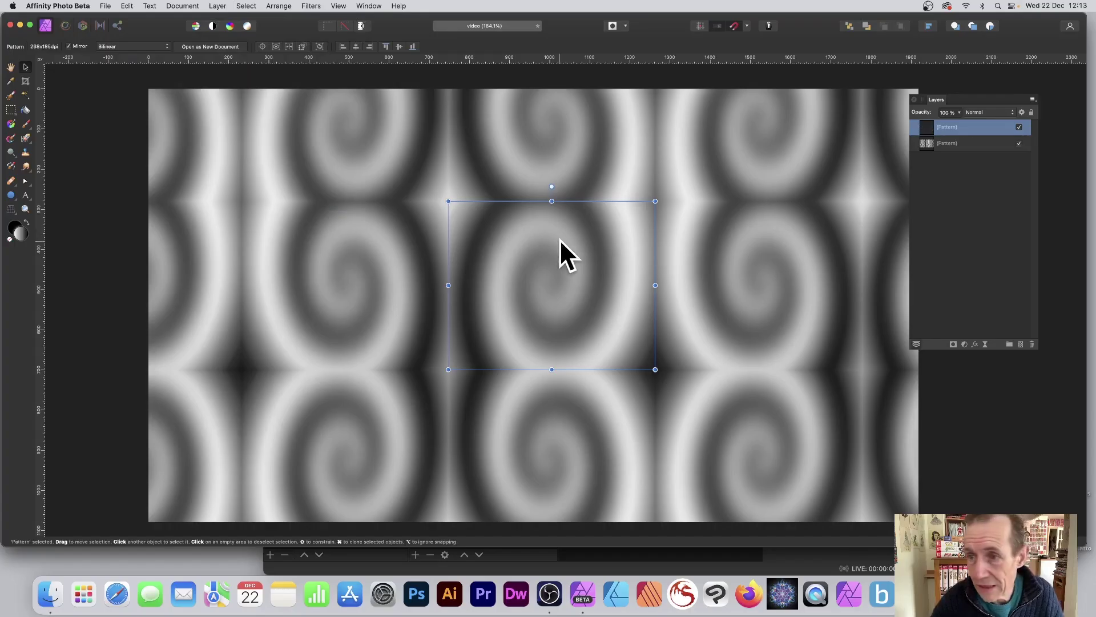
left_click_drag(585, 245, 449, 152)
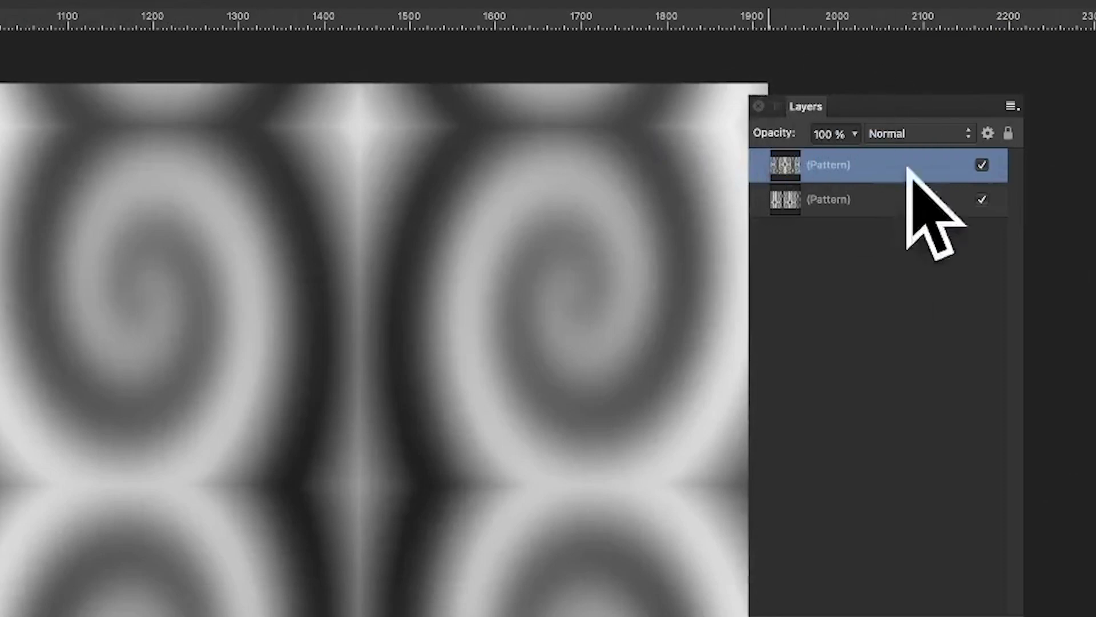
left_click(918, 126)
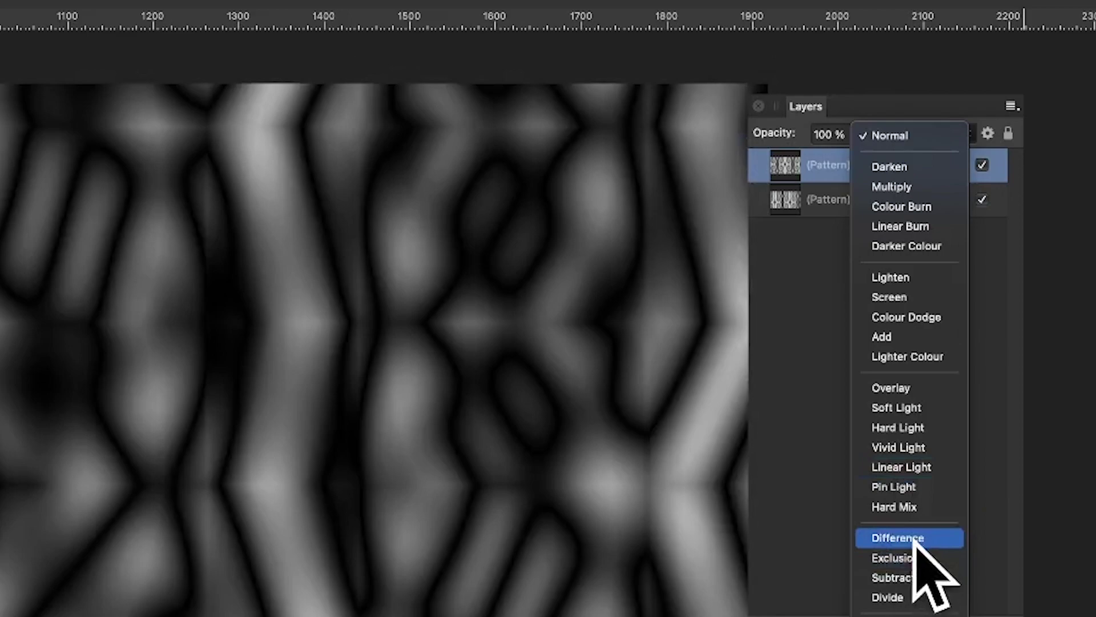
left_click(913, 537)
left_click_drag(411, 184, 479, 208)
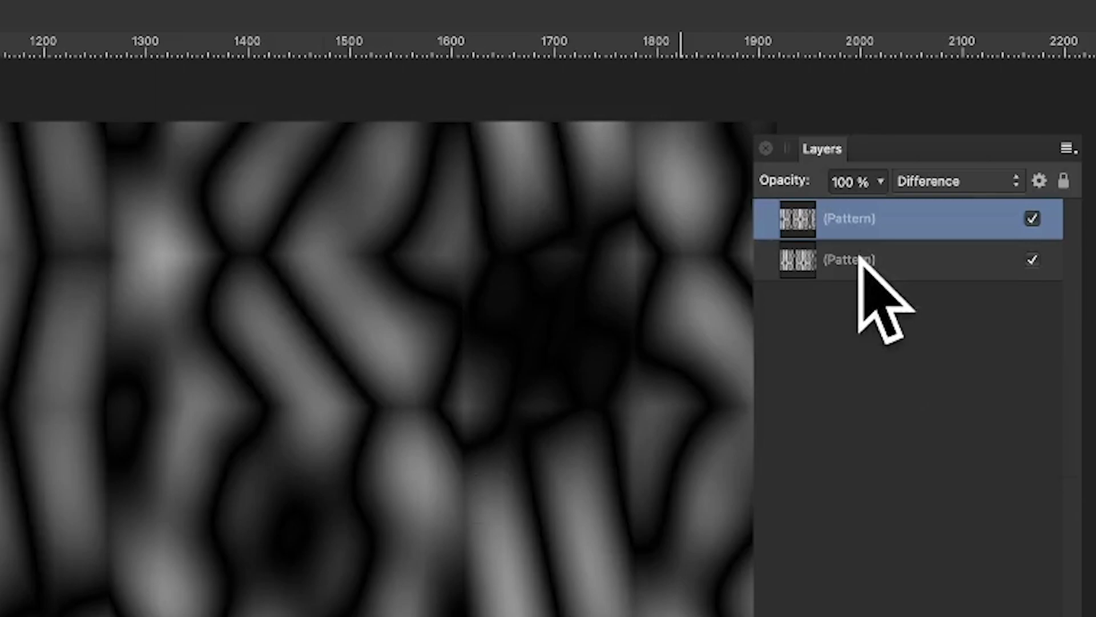
Merge both pattern layers into one and scale the merged tile smaller.
left_click(952, 145, "shift")
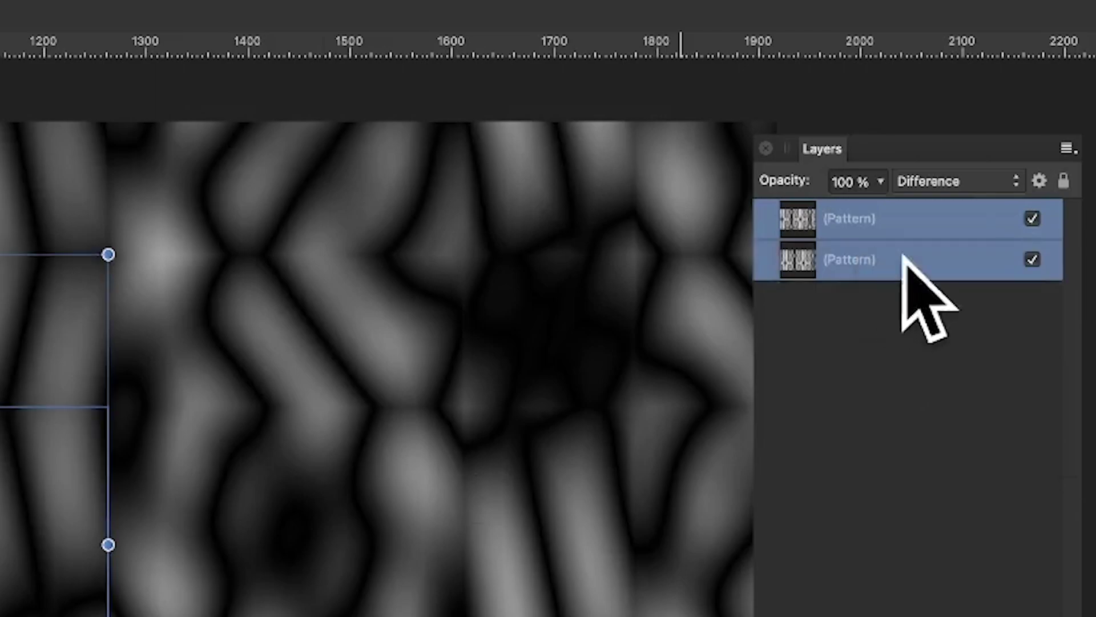
left_click(157, 10)
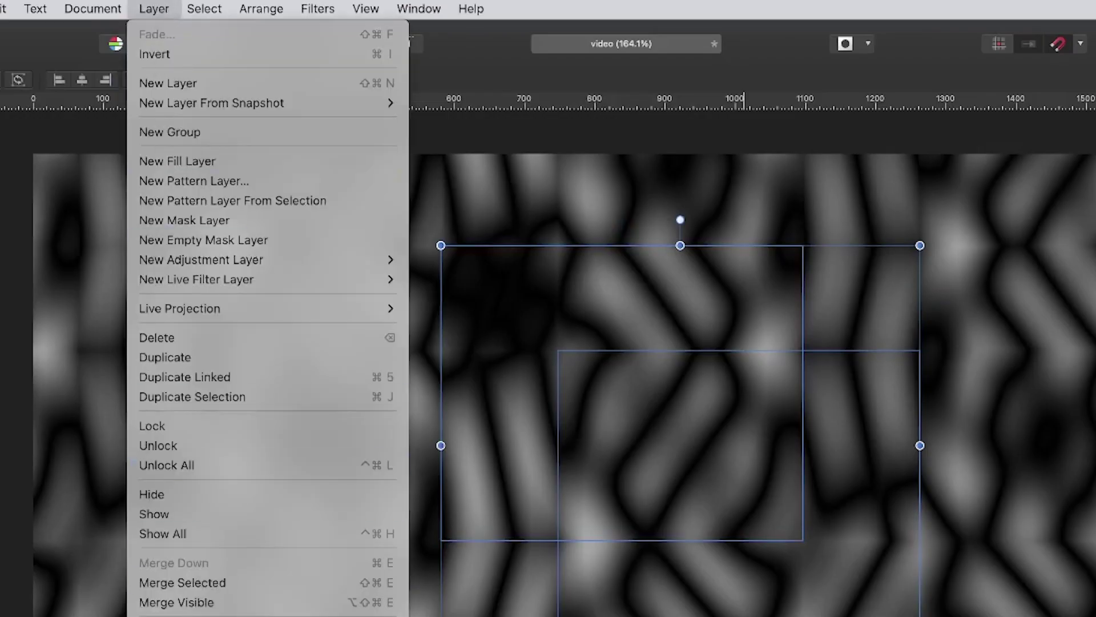
left_click(229, 582)
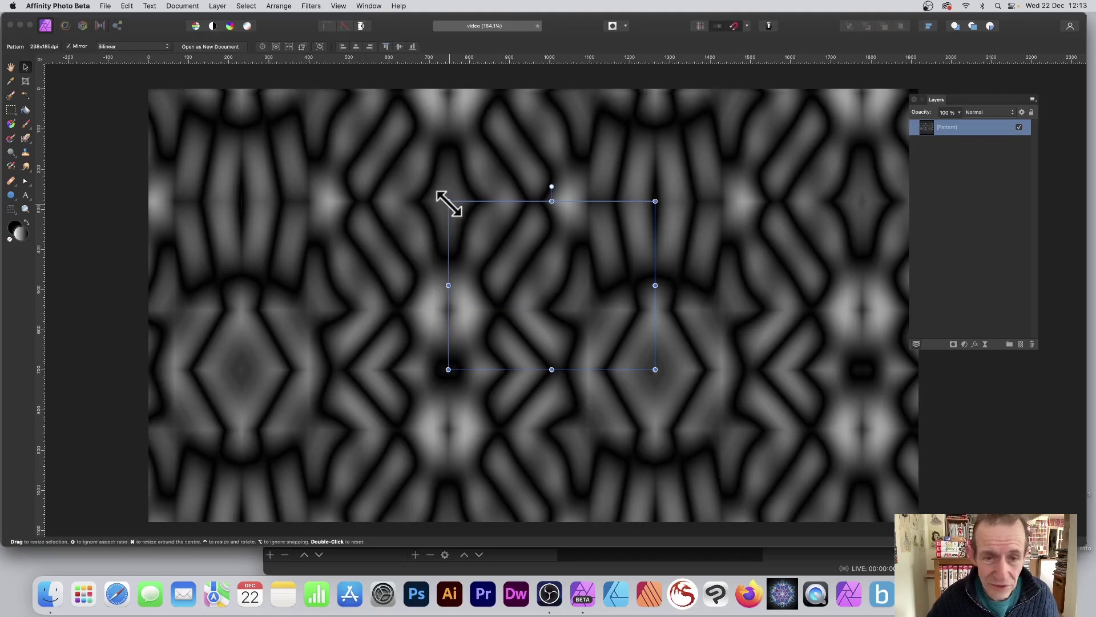
left_click_drag(448, 201, 508, 249)
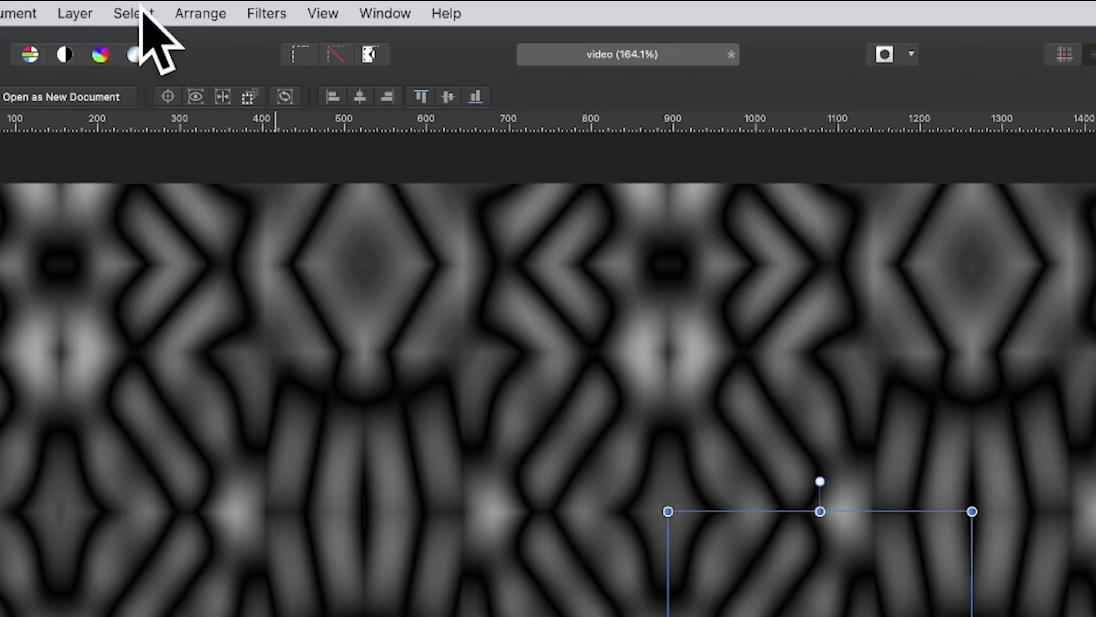
Select the pattern's midtones, then copy and paste them as a new Pattern layer on top.
left_click(247, 5)
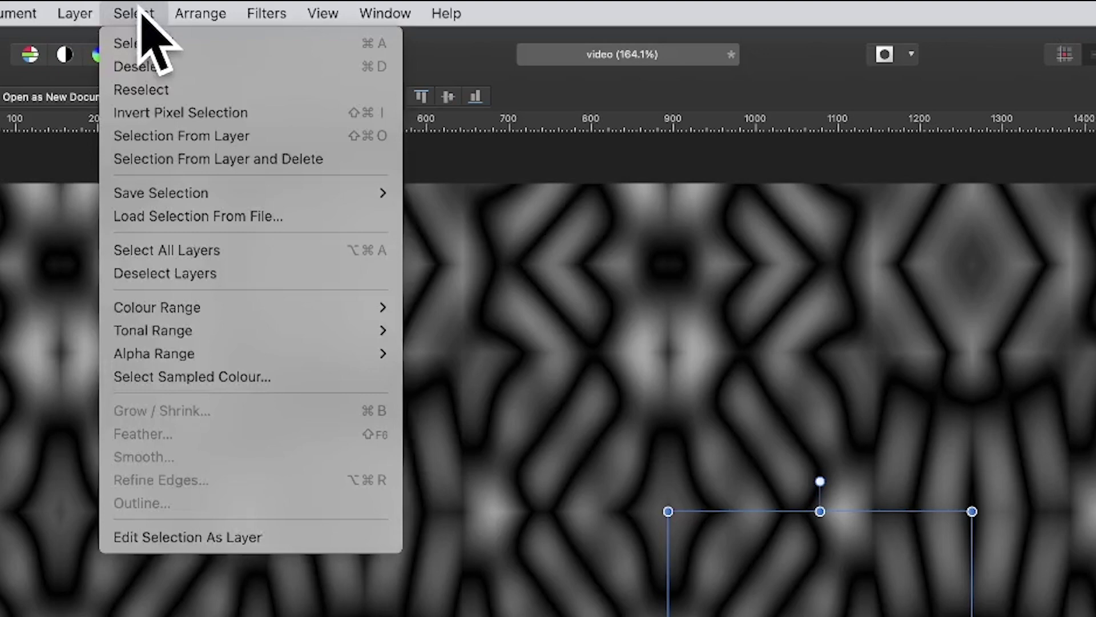
mouse_move(177, 331)
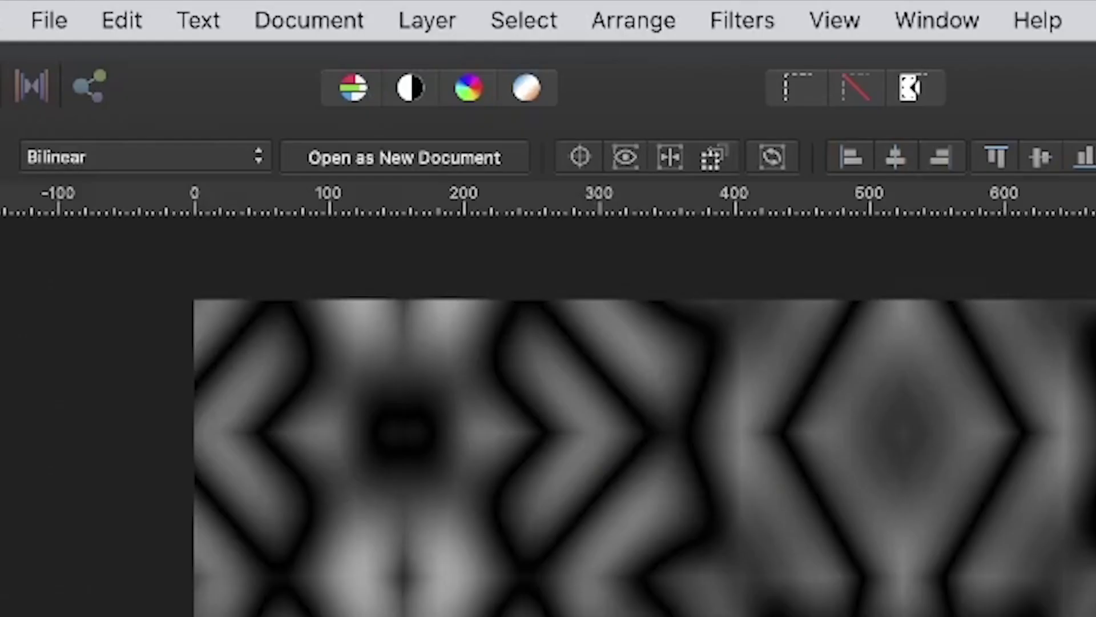
left_click(110, 8)
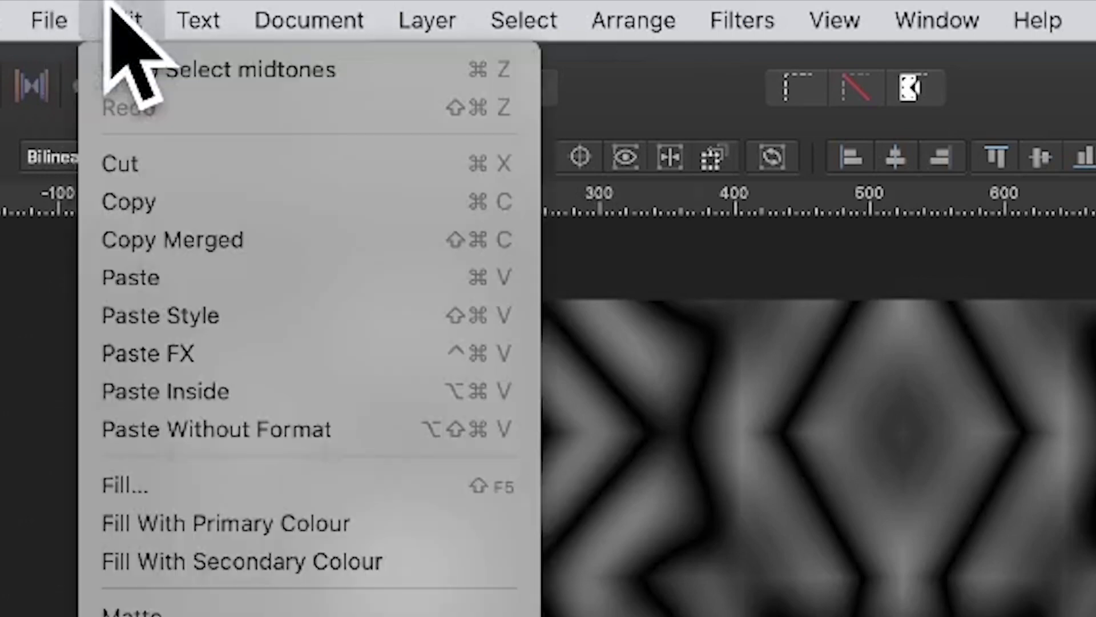
left_click(122, 201)
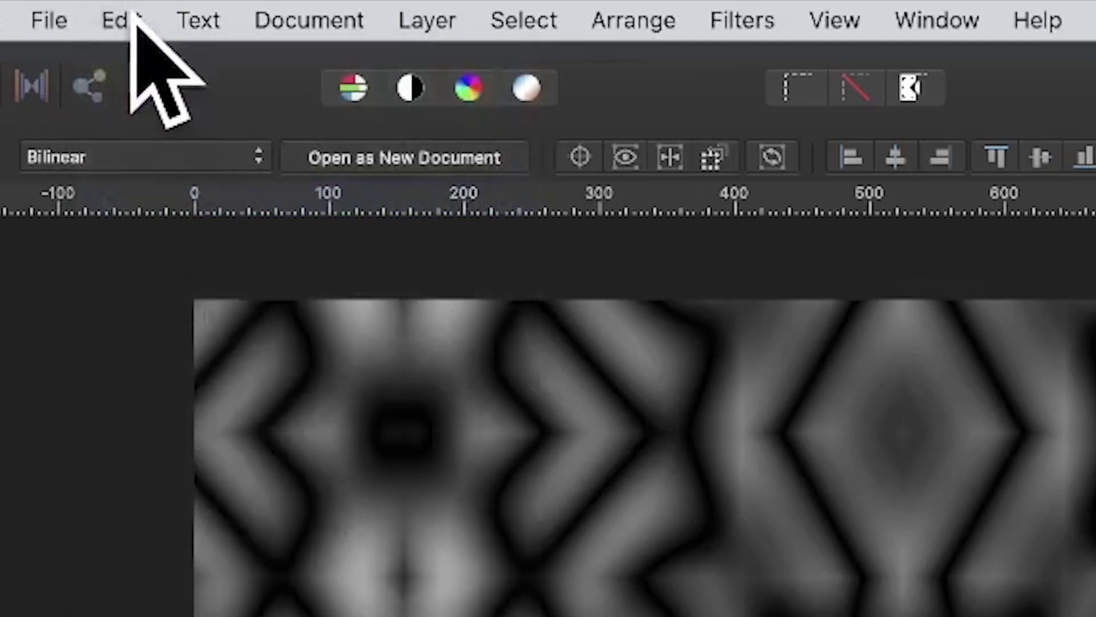
left_click(133, 17)
left_click(181, 278)
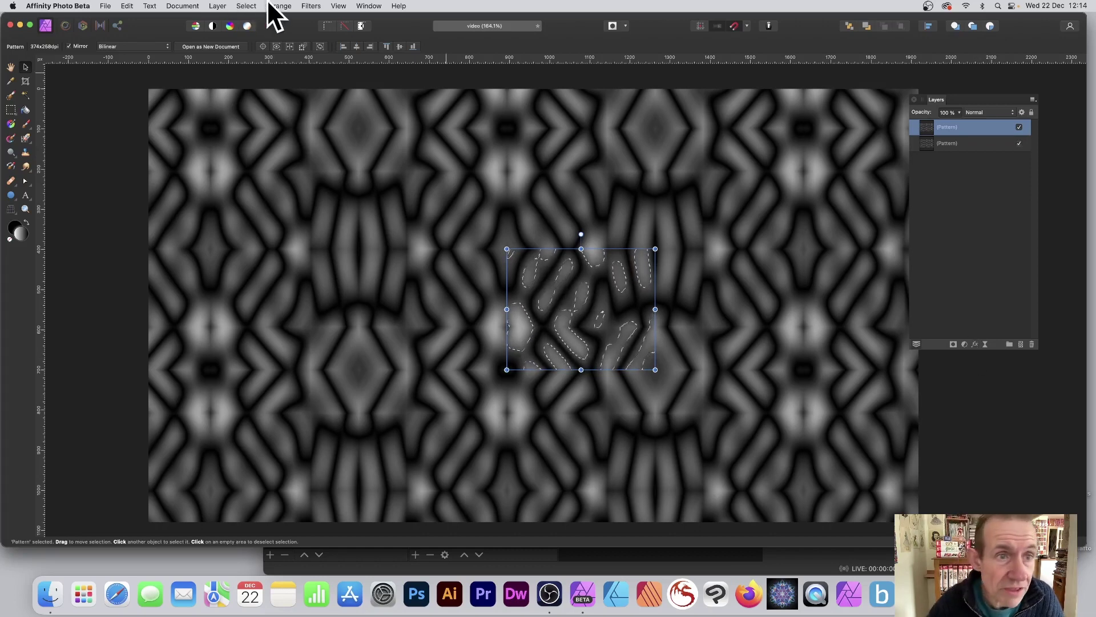
Deselect, then give the top Pattern layer a 3D effect: 6 px radius, 65% specular, new light direction.
left_click(249, 7)
left_click(255, 33)
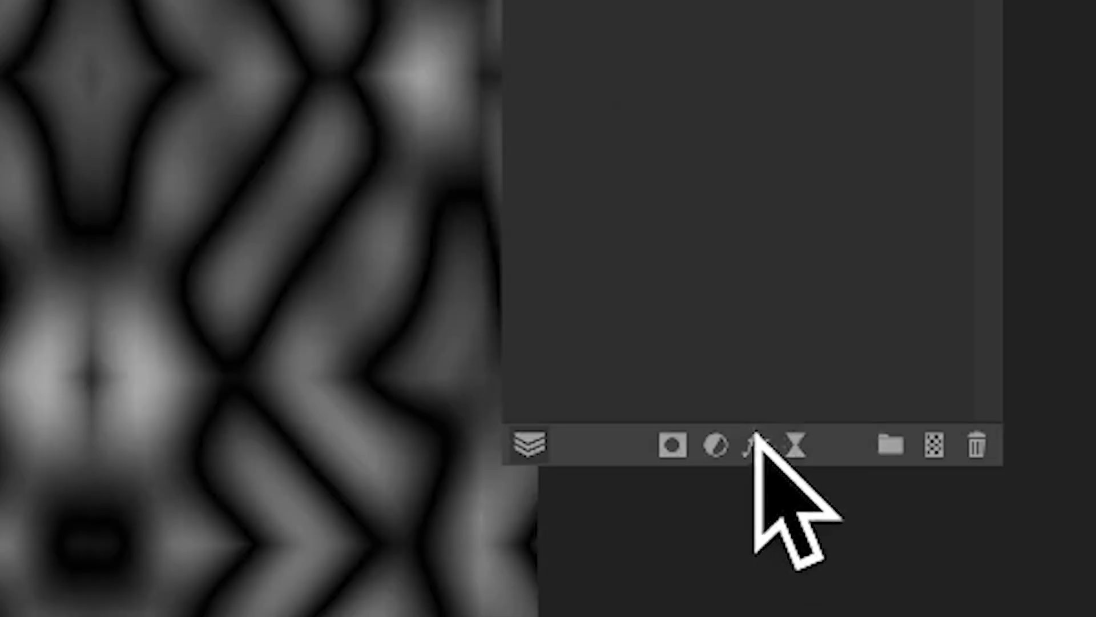
left_click(975, 344)
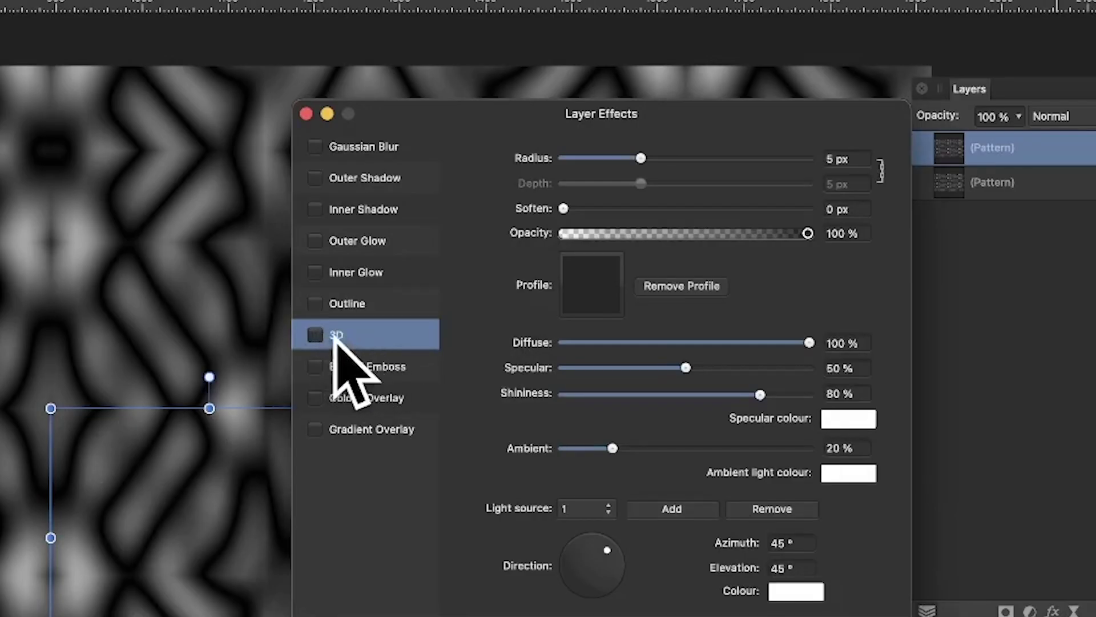
left_click(316, 334)
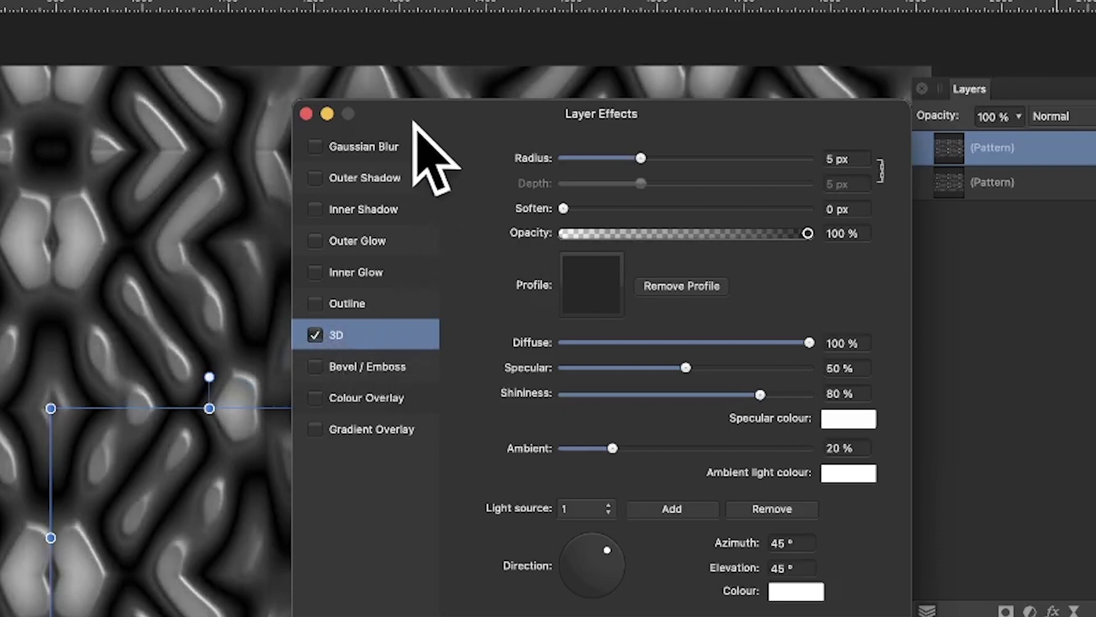
left_click_drag(412, 118, 542, 107)
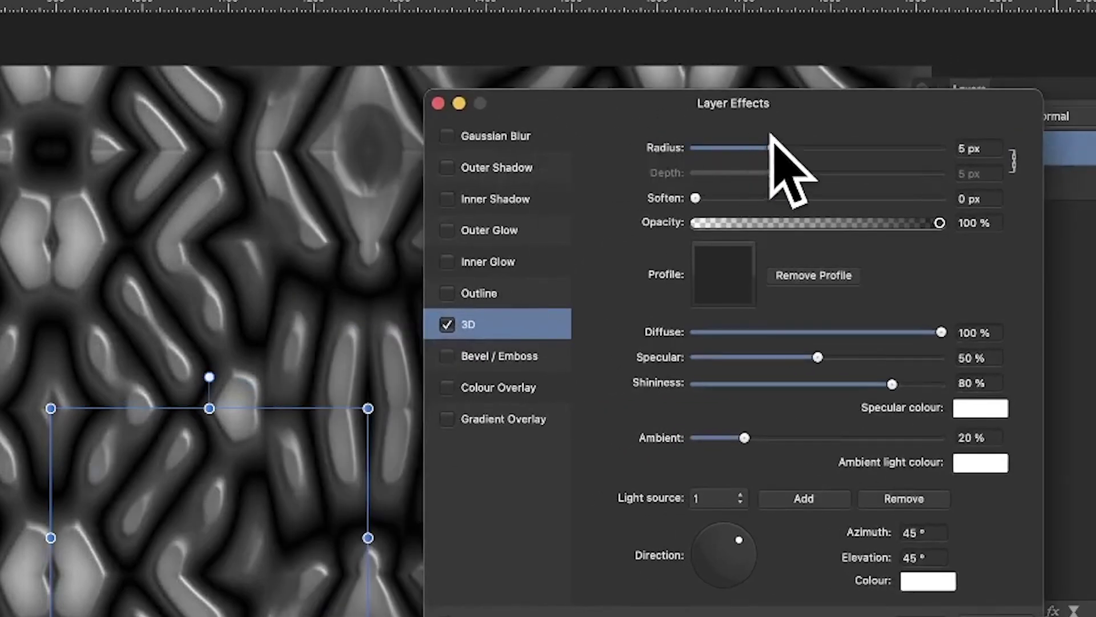
mouse_move(773, 147)
left_mouse_down()
mouse_move(787, 147)
mouse_move(771, 149)
left_mouse_up()
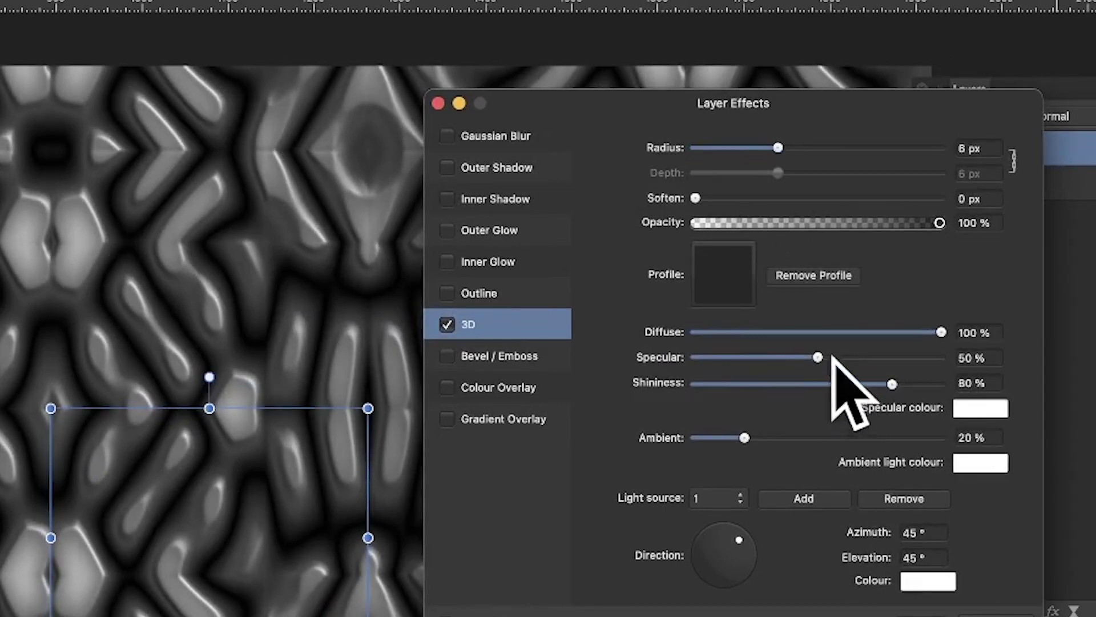
left_click_drag(829, 358, 857, 356)
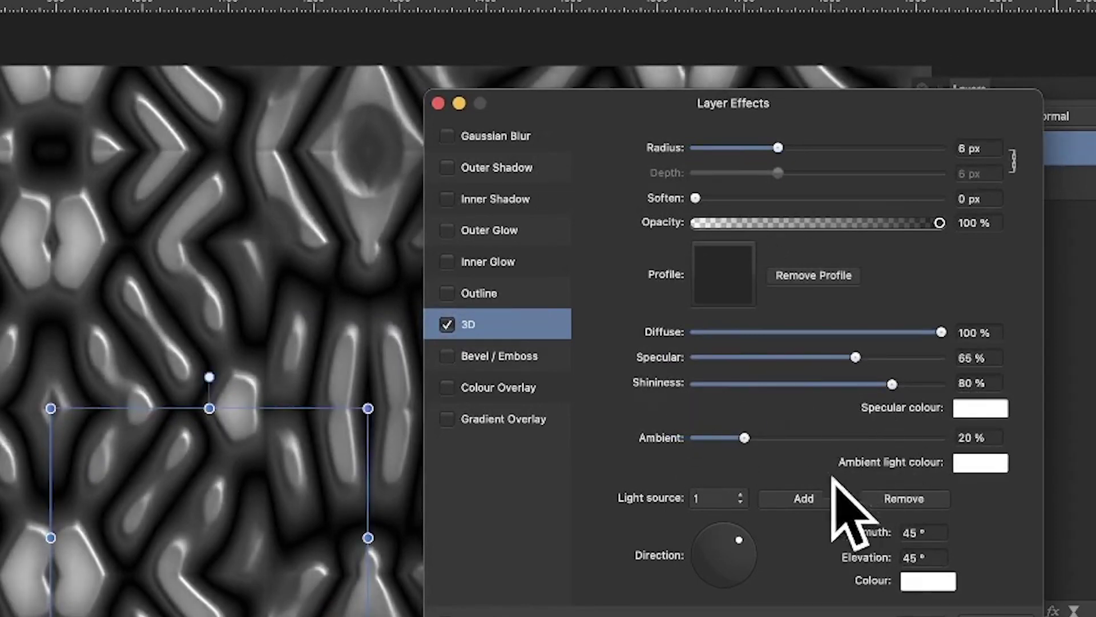
mouse_move(733, 540)
left_mouse_down()
mouse_move(744, 558)
mouse_move(742, 535)
left_mouse_up()
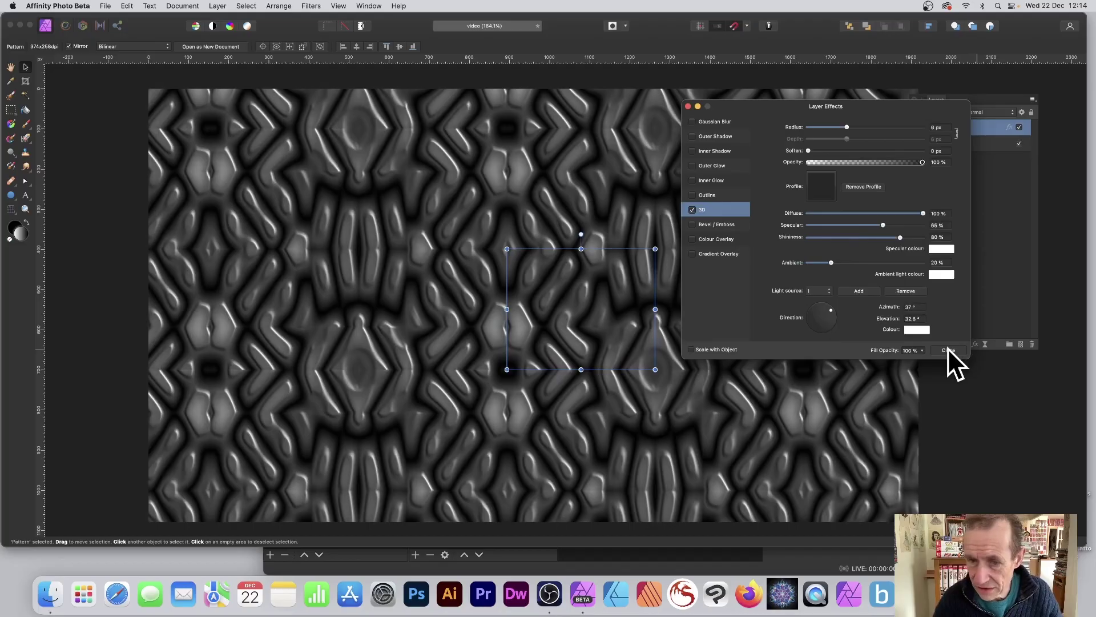
left_click(948, 350)
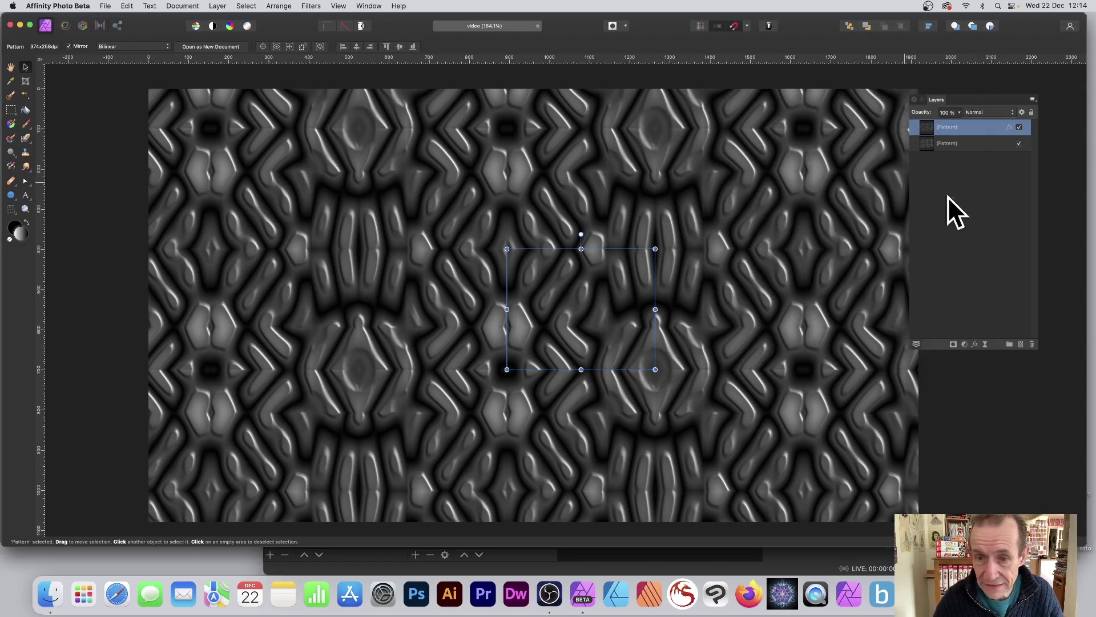
Select both Pattern layers and merge them into a single pattern layer.
left_click(984, 195)
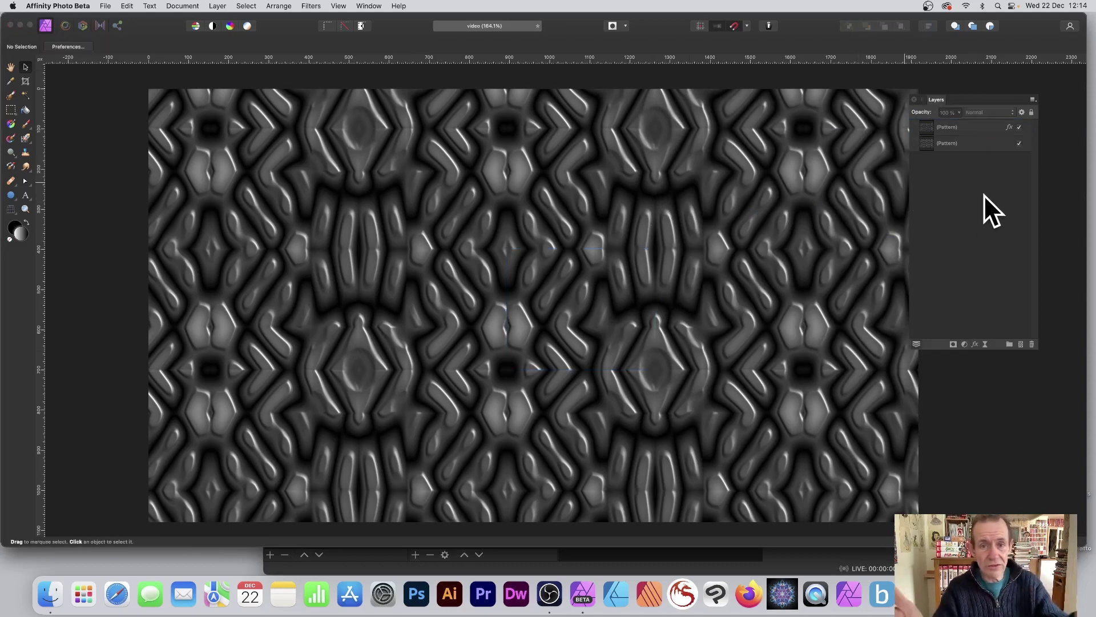
left_click(955, 128)
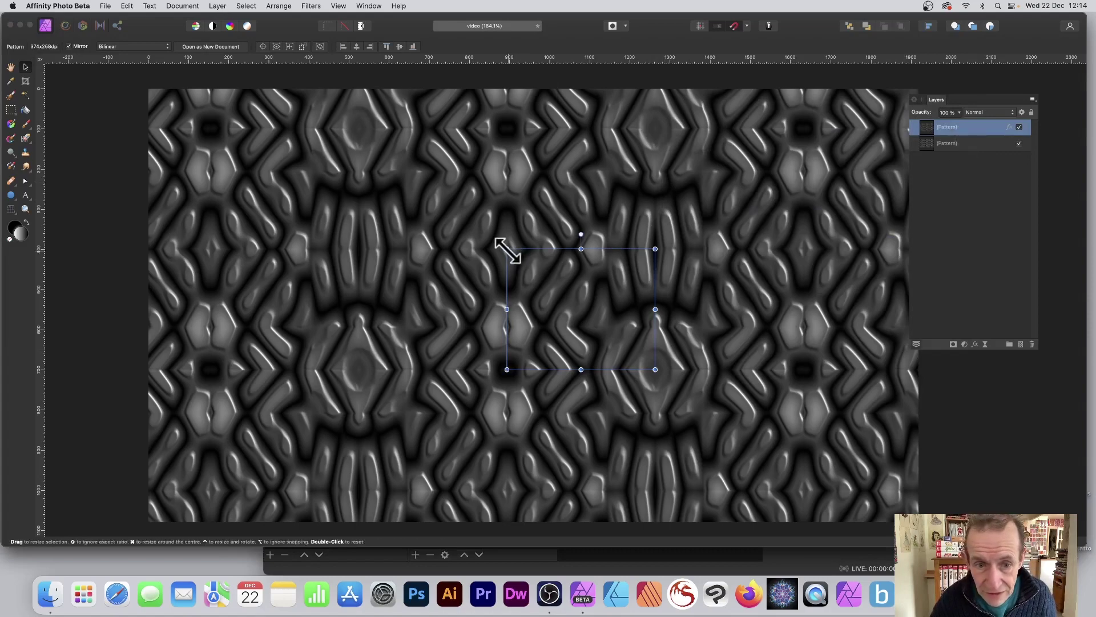
left_click_drag(508, 250, 561, 293)
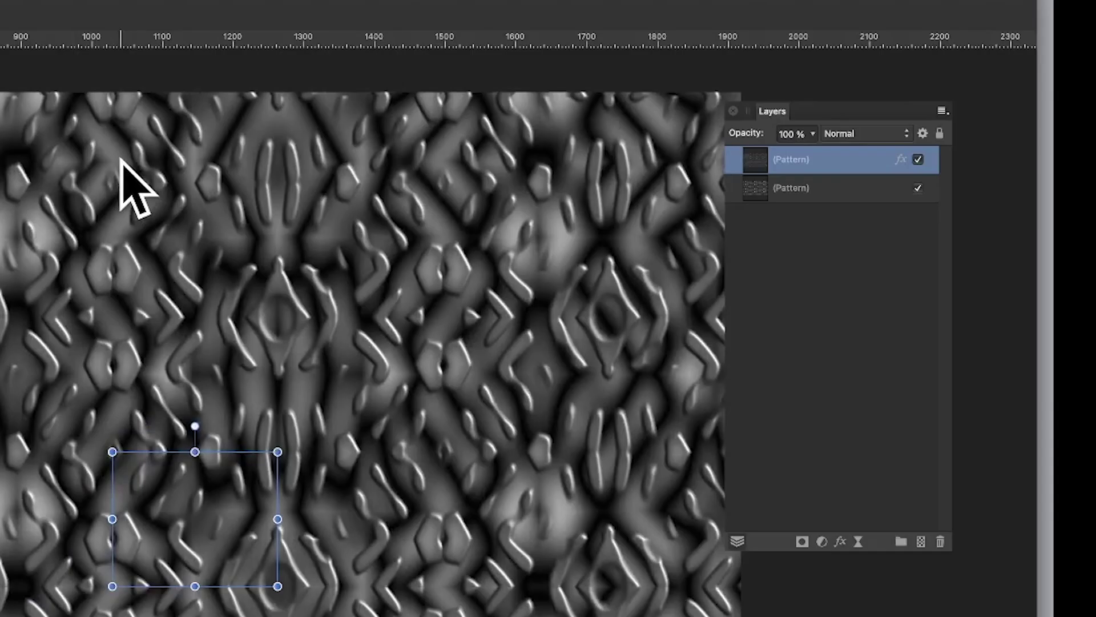
key("super+z")
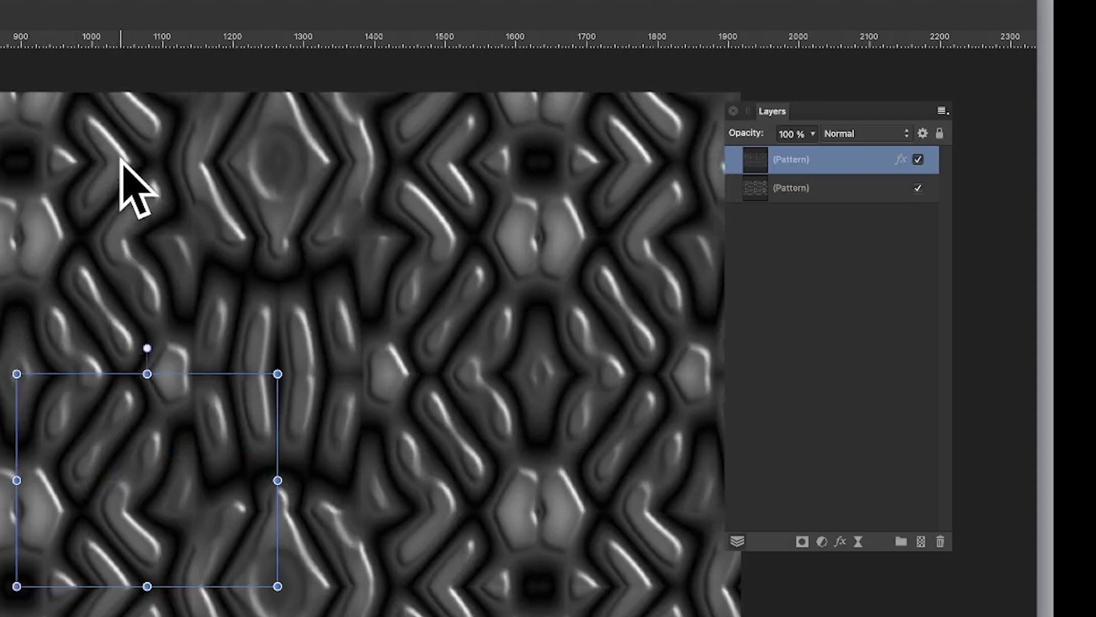
left_click(810, 188, "shift")
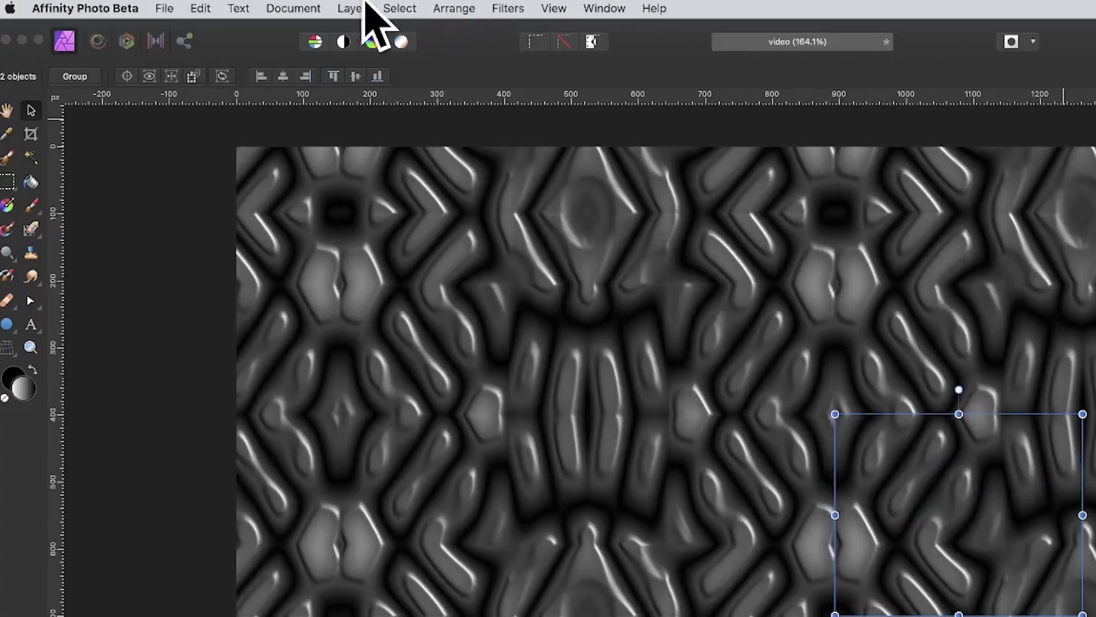
left_click(351, 8)
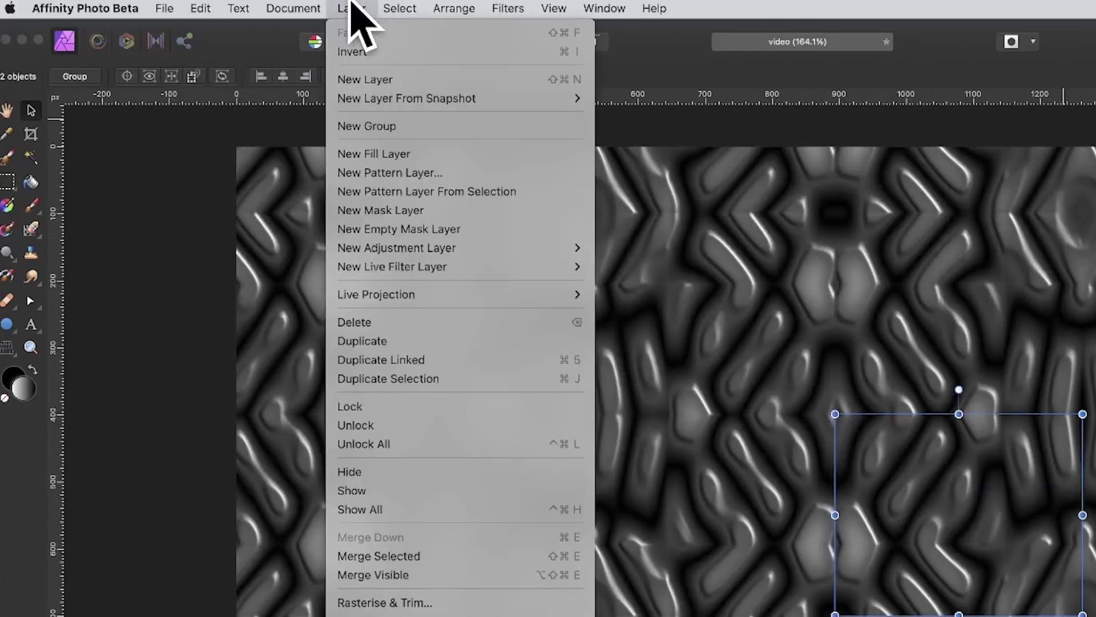
left_click(394, 555)
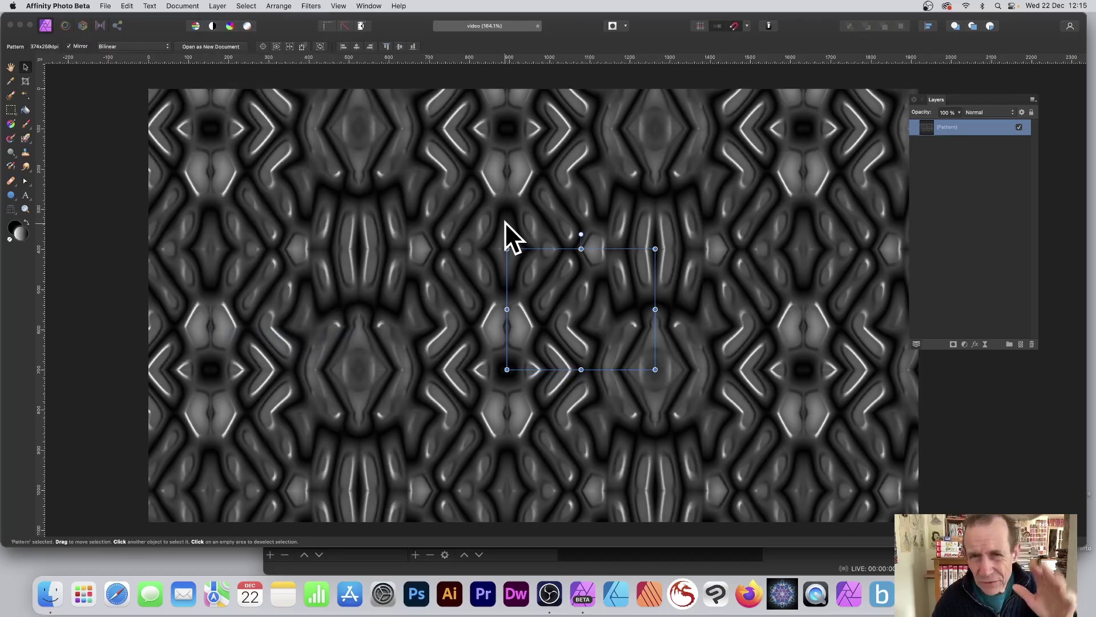
Resize and reposition the merged pattern's repeating tile to about 385 by 266.
left_click_drag(507, 249, 485, 225)
left_click_drag(558, 313, 587, 299)
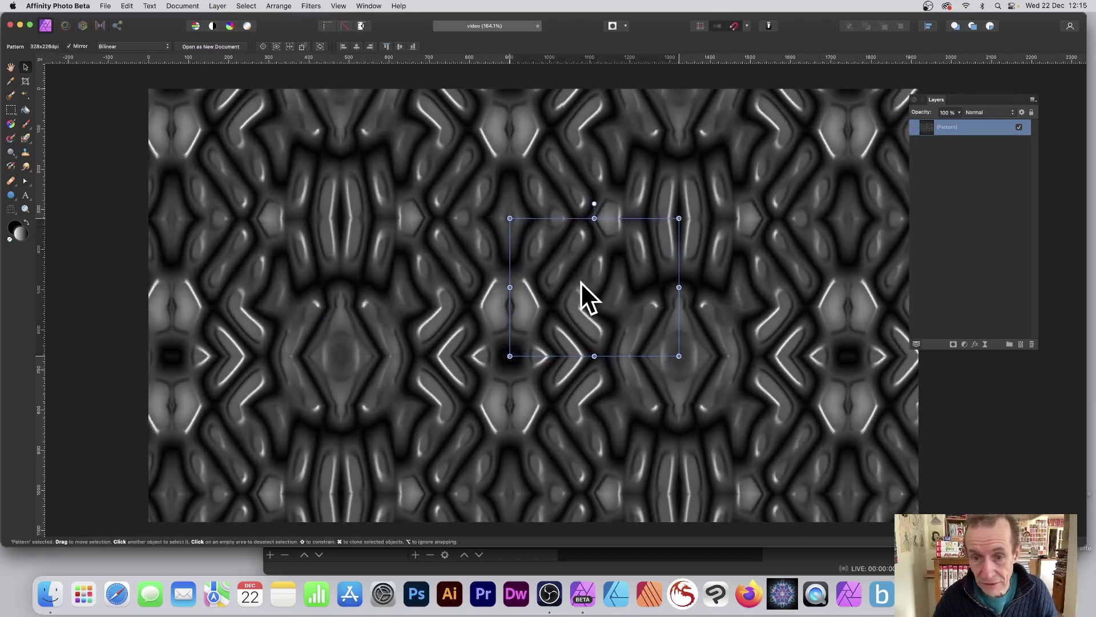
left_click_drag(507, 213, 555, 245)
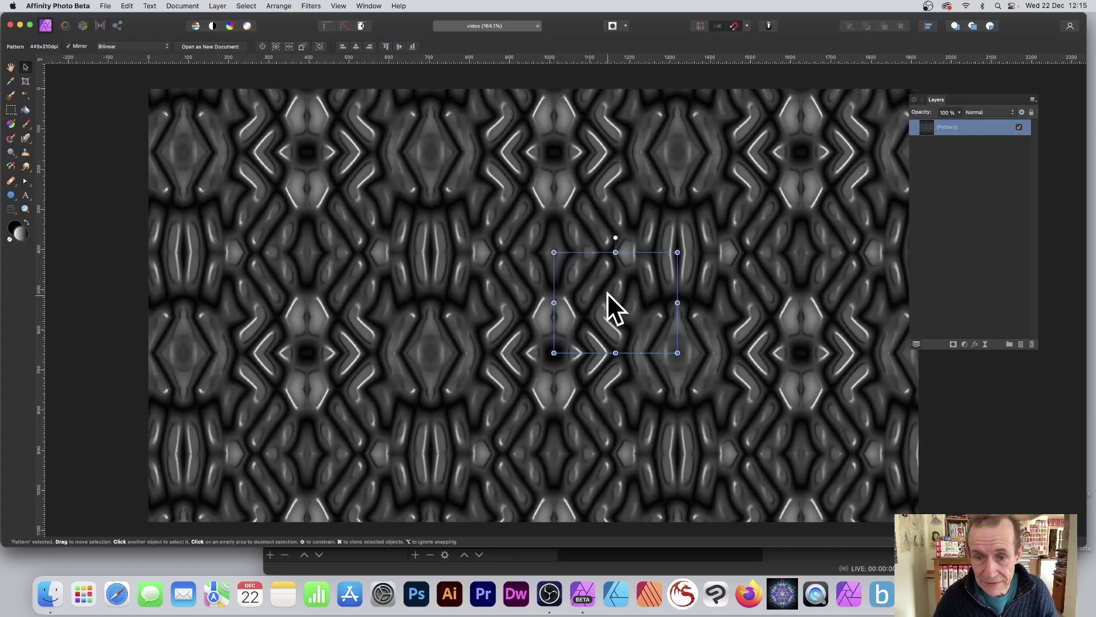
left_click_drag(609, 309, 497, 194)
mouse_move(567, 254)
left_mouse_down()
mouse_move(616, 294)
mouse_move(578, 269)
left_mouse_up()
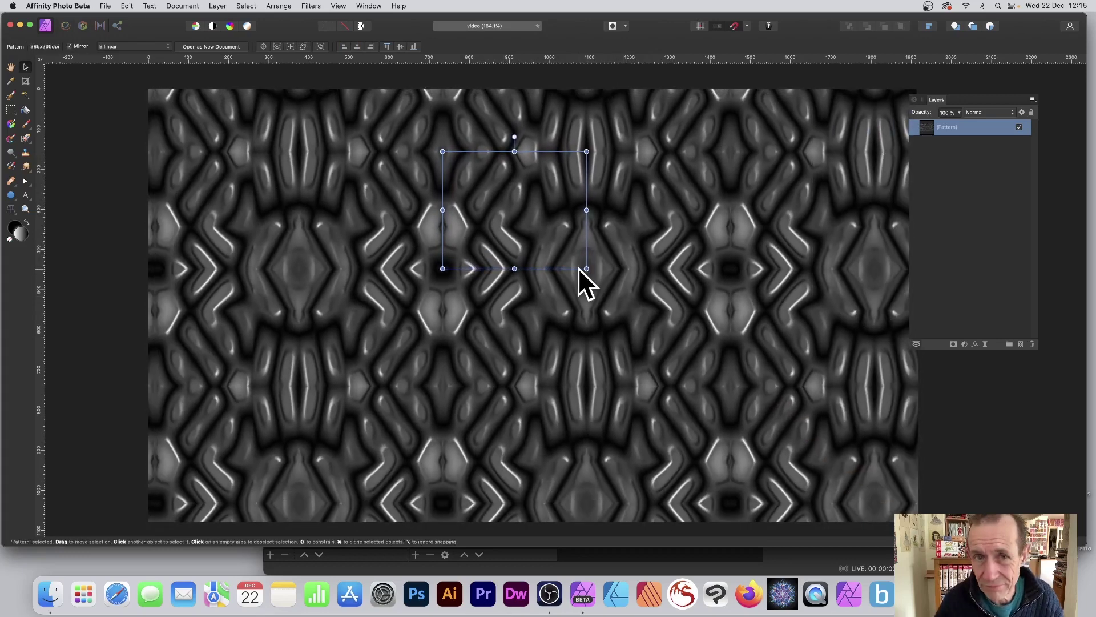